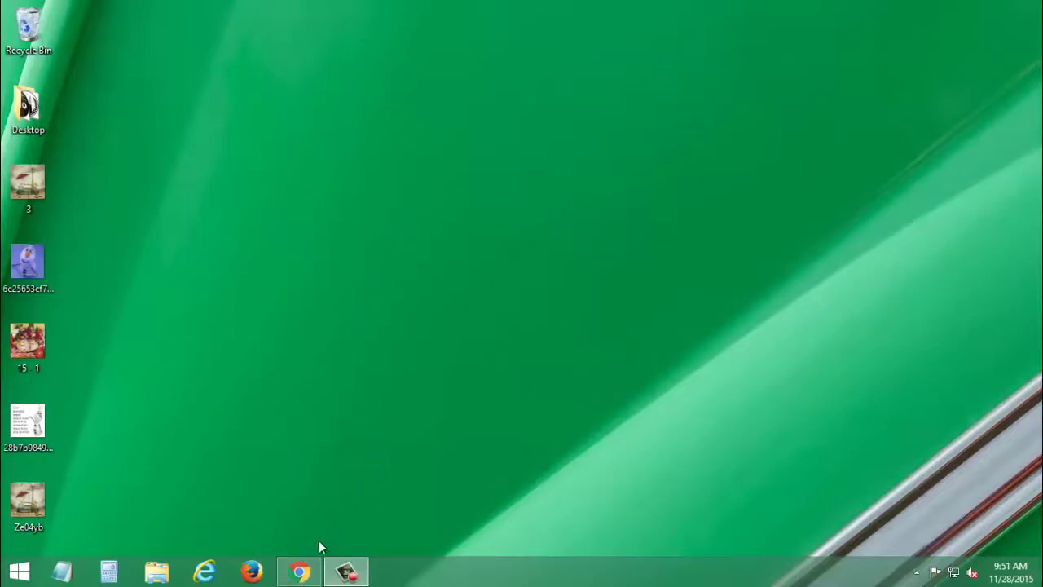
Step: Launch Google Chrome from the Windows taskbar
click(301, 570)
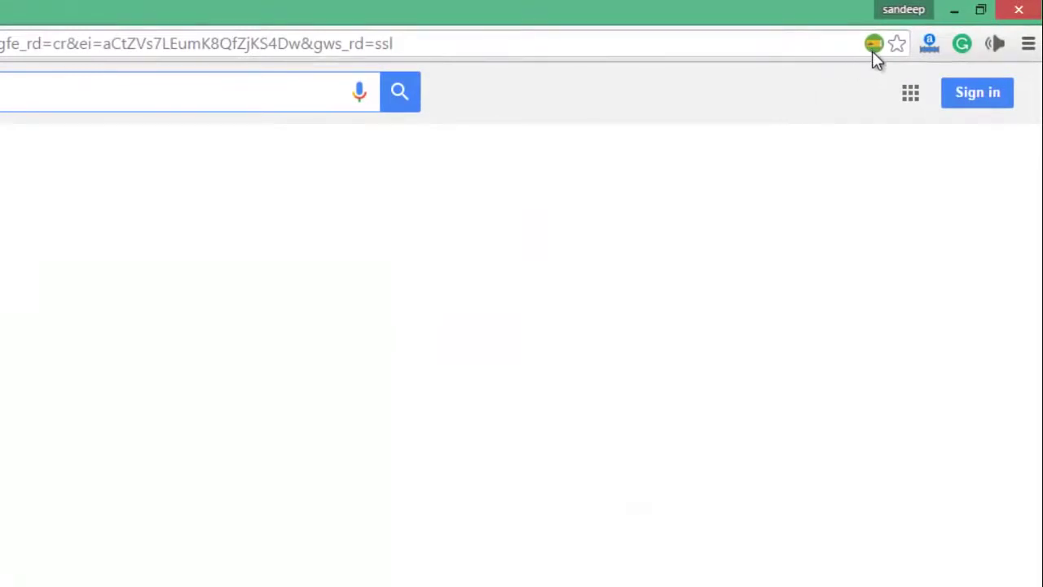
Step: Start a new ticket in the TatkalNow extension to get its blank booking form
click(872, 49)
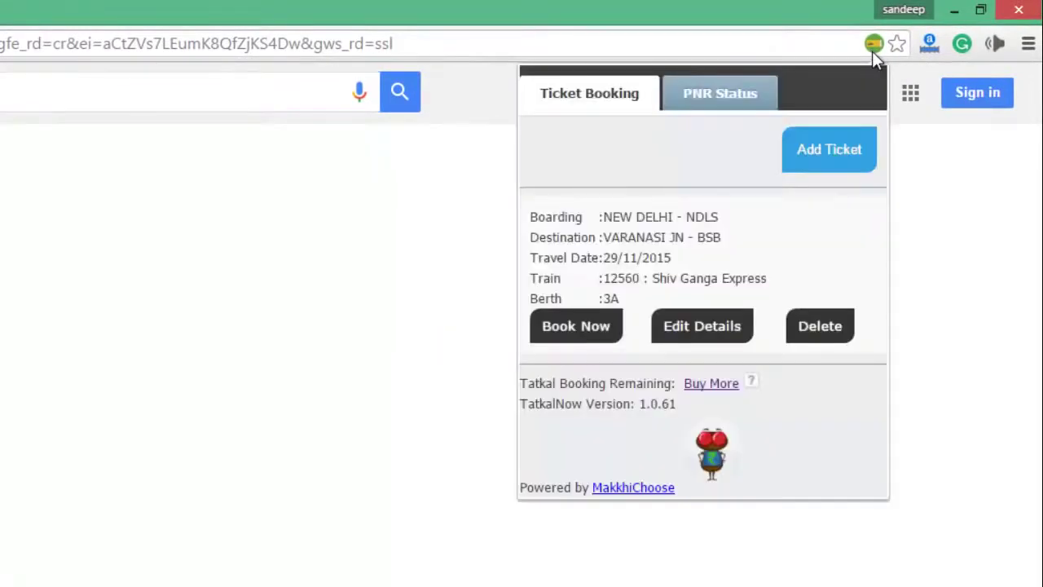
click(827, 155)
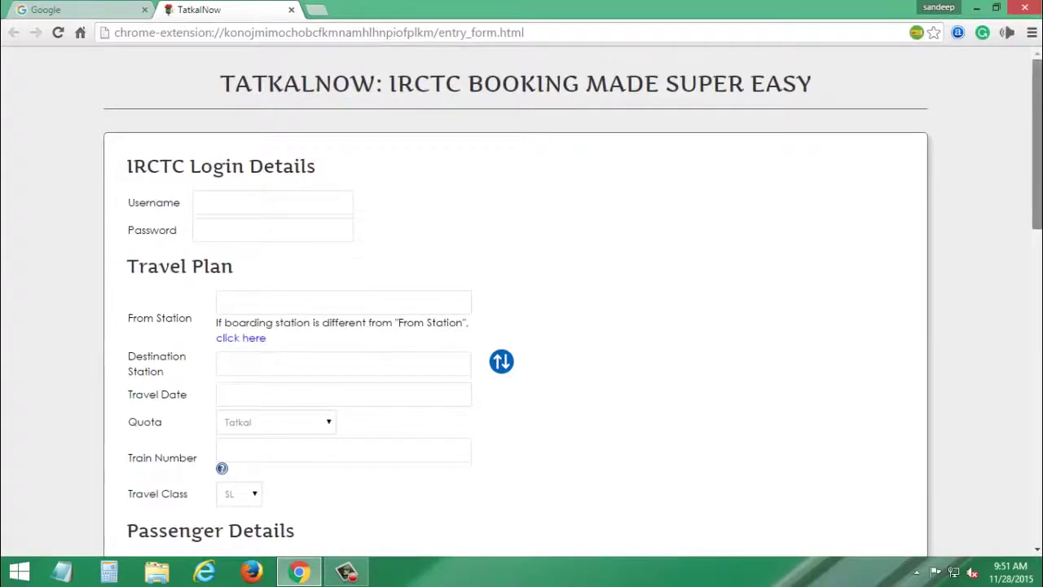
Step: Set the journey from NEW DELHI - NDLS to VARANASI JN - BSB
scroll(1037, 147, down, 2)
scroll(409, 243, down, 2)
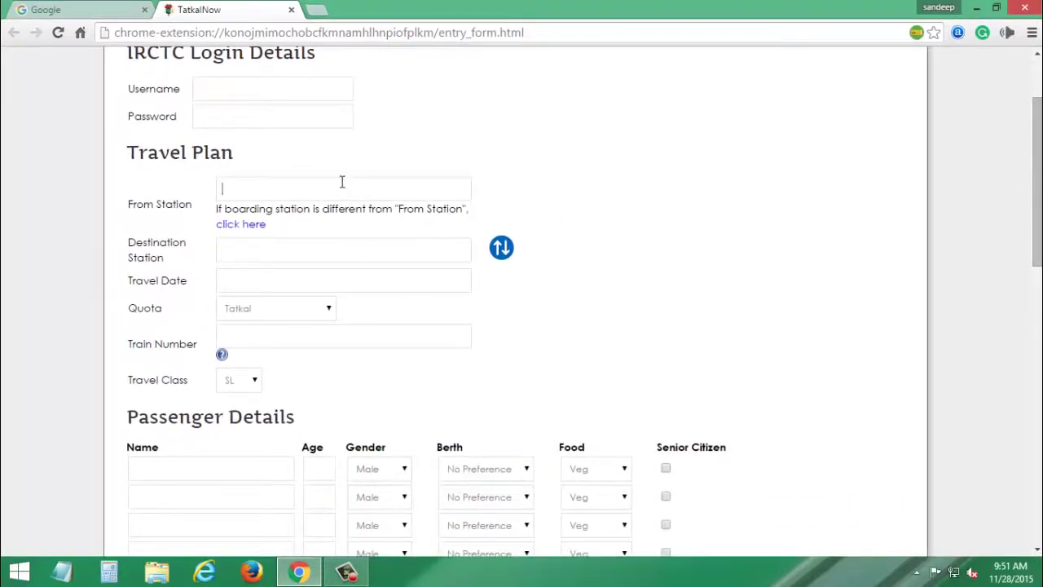
text(LS)
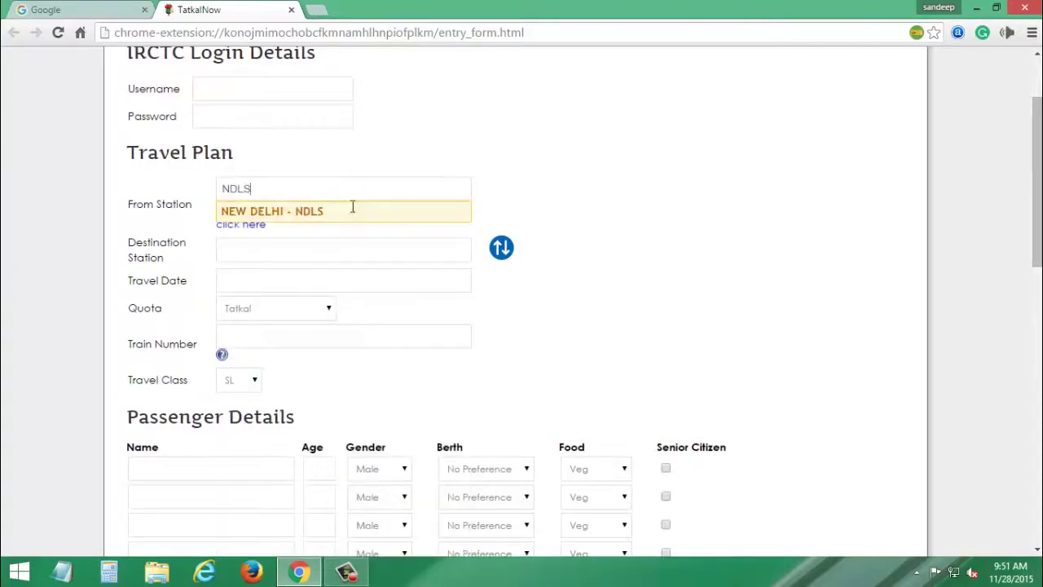
click(351, 210)
click(350, 252)
text(BS)
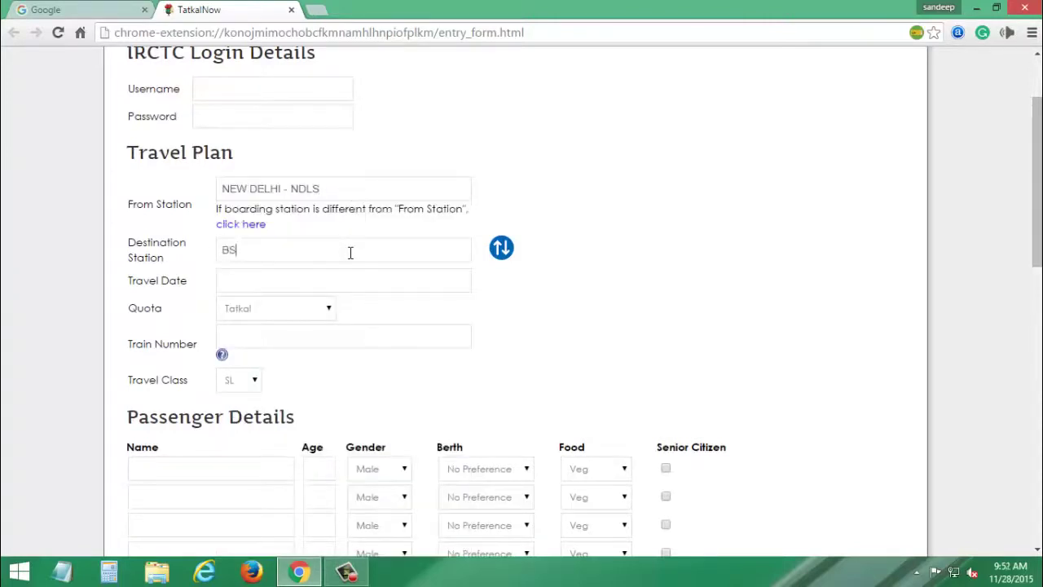
text(B)
click(354, 278)
Step: Keep the Tatkal quota, set travel date 29/11/2015 and travel class 3A
click(303, 311)
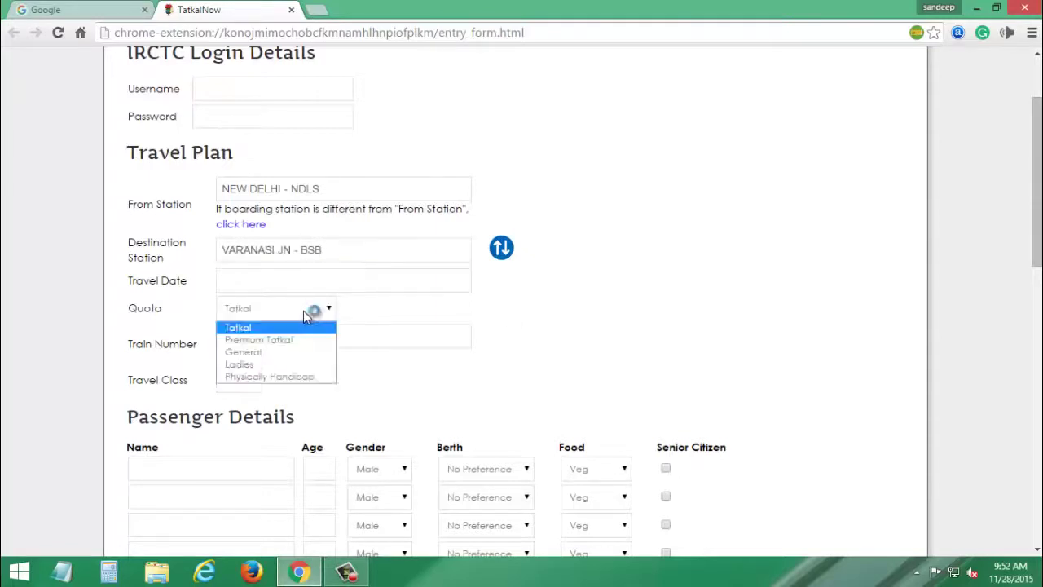
click(304, 311)
click(310, 281)
click(236, 455)
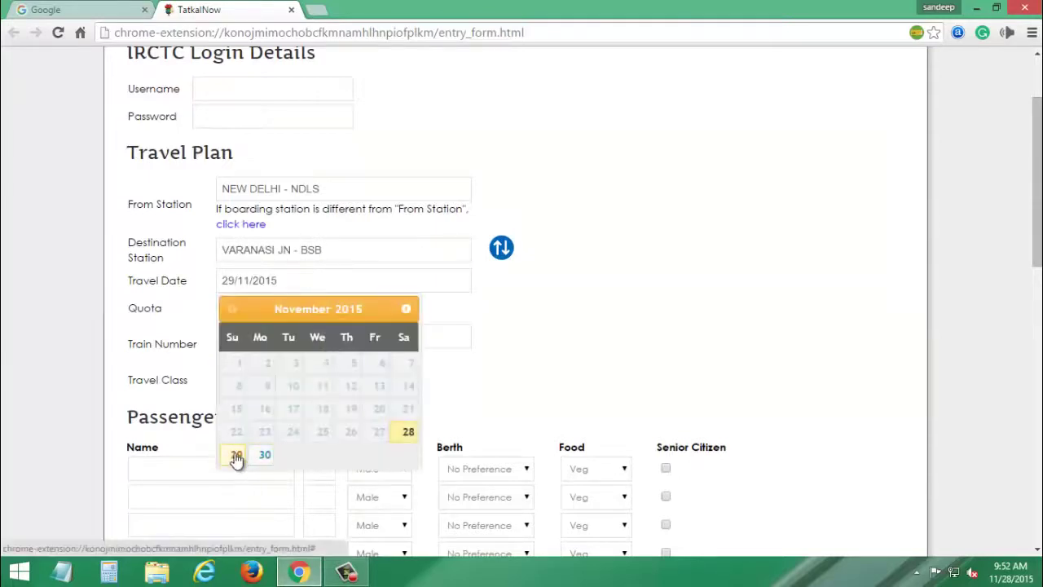
click(238, 383)
click(243, 458)
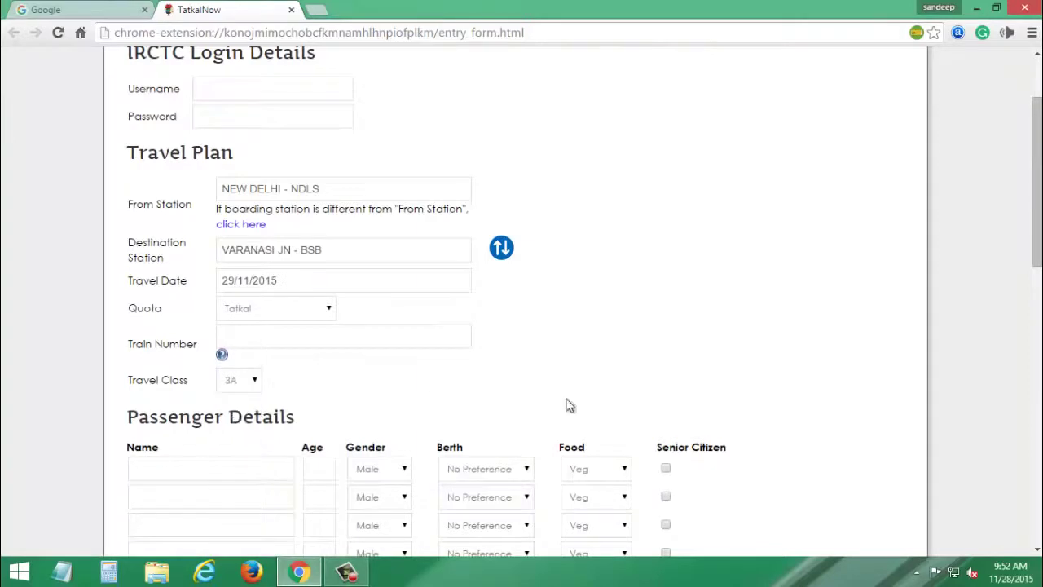
scroll(570, 326, down, 3)
Step: Enter the first passenger's name and age 25
click(227, 228)
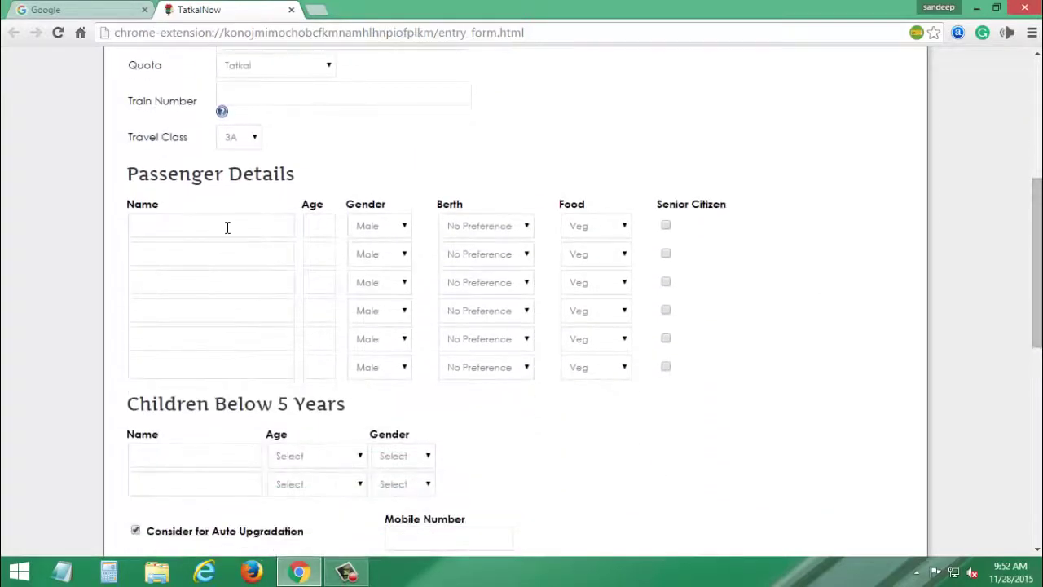
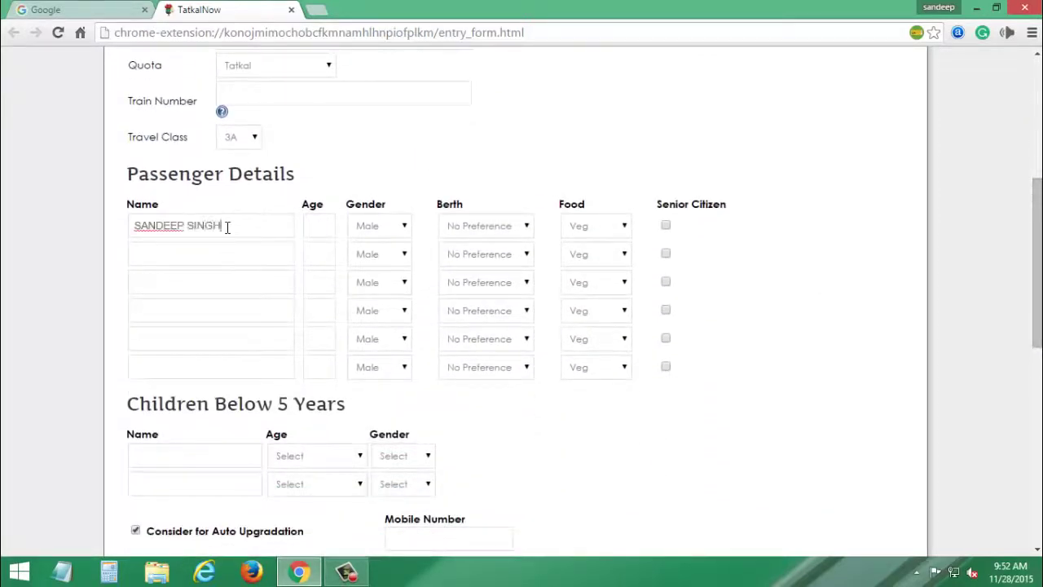
click(314, 225)
text(25)
scroll(707, 234, down, 4)
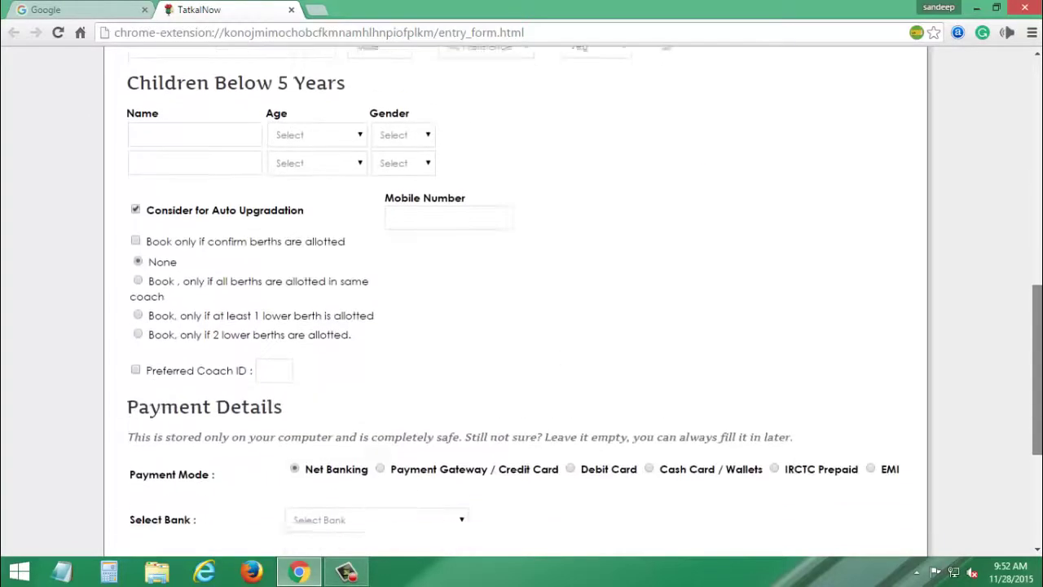
Step: Fill in the contact mobile number and choose Net Banking via Kotak Mahindra Bank
click(453, 202)
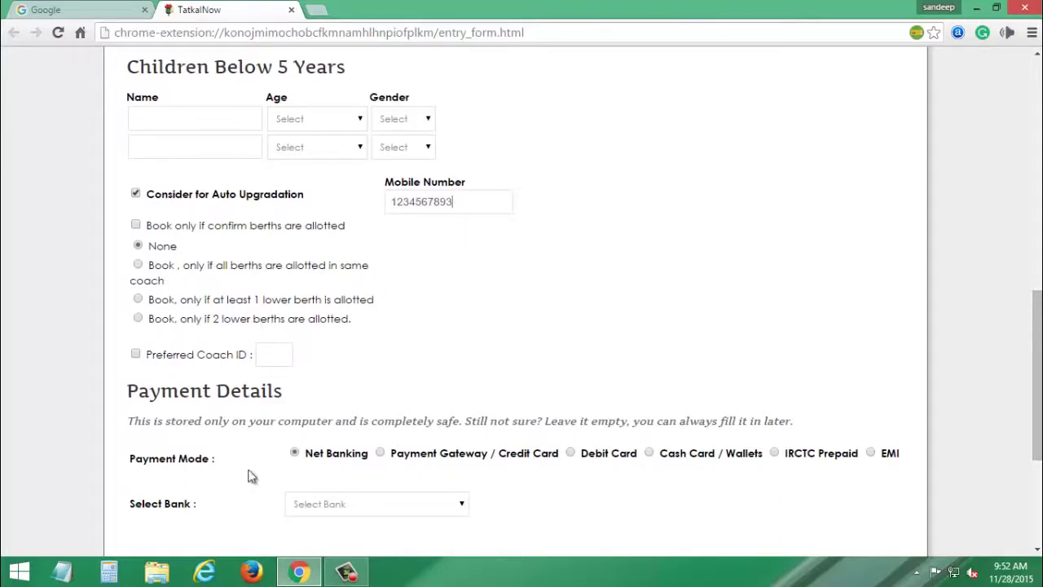
click(359, 505)
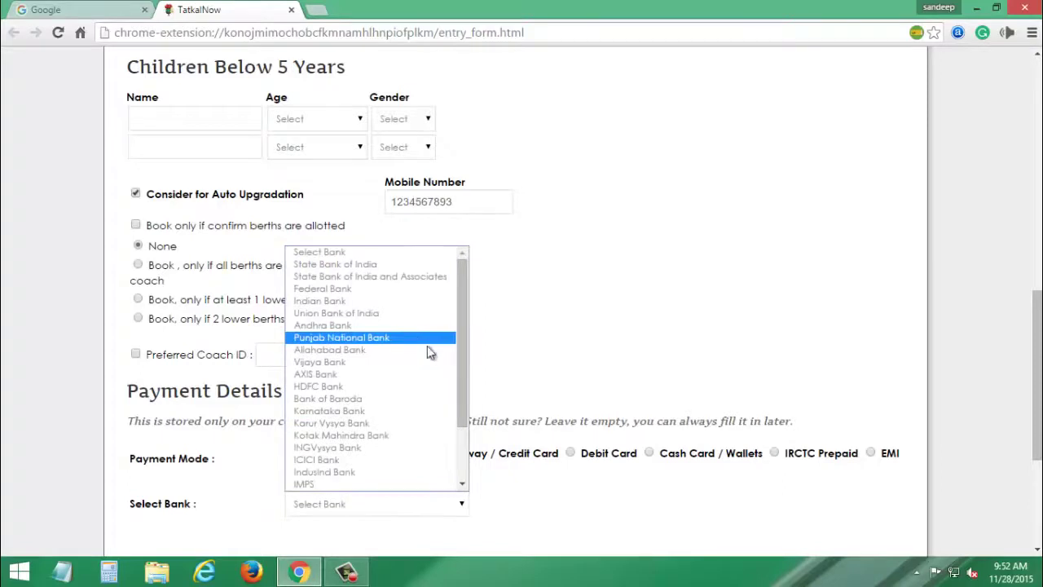
click(410, 436)
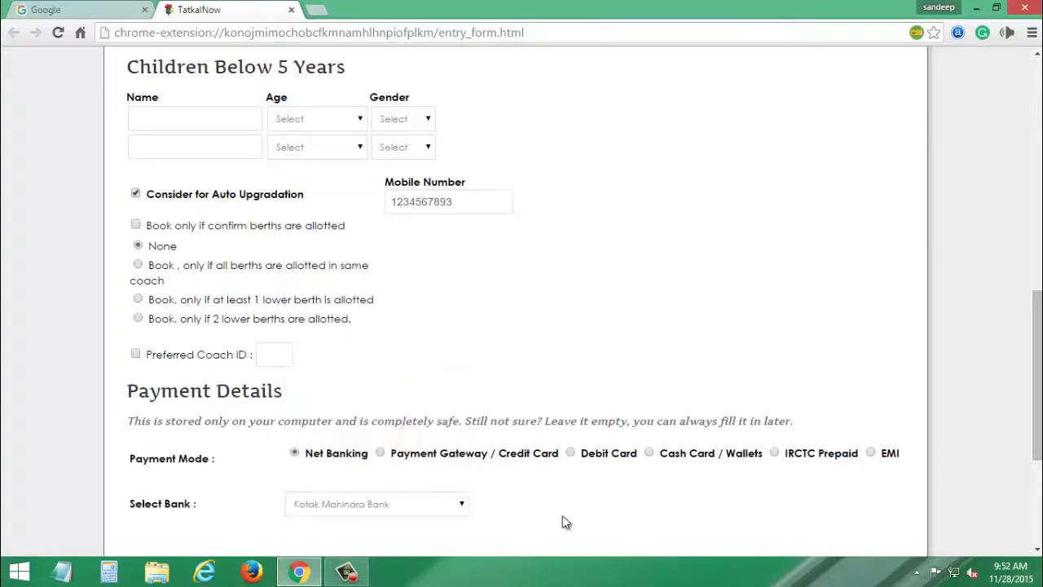
drag(1036, 440, 1036, 505)
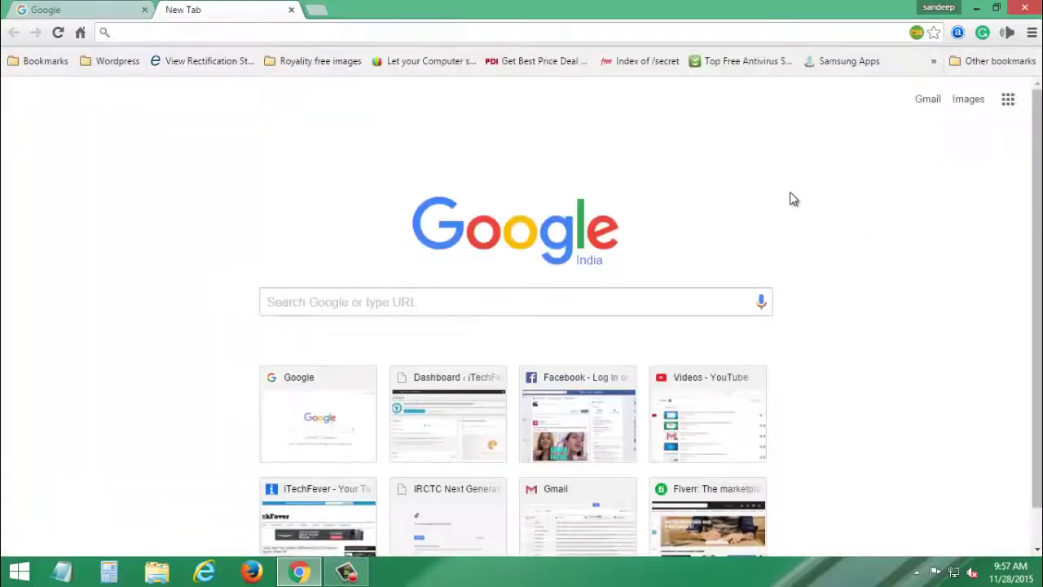
Step: Go to irctc.co.in by entering IRCT in the address bar and accepting the suggestion
click(437, 31)
text(IRCT)
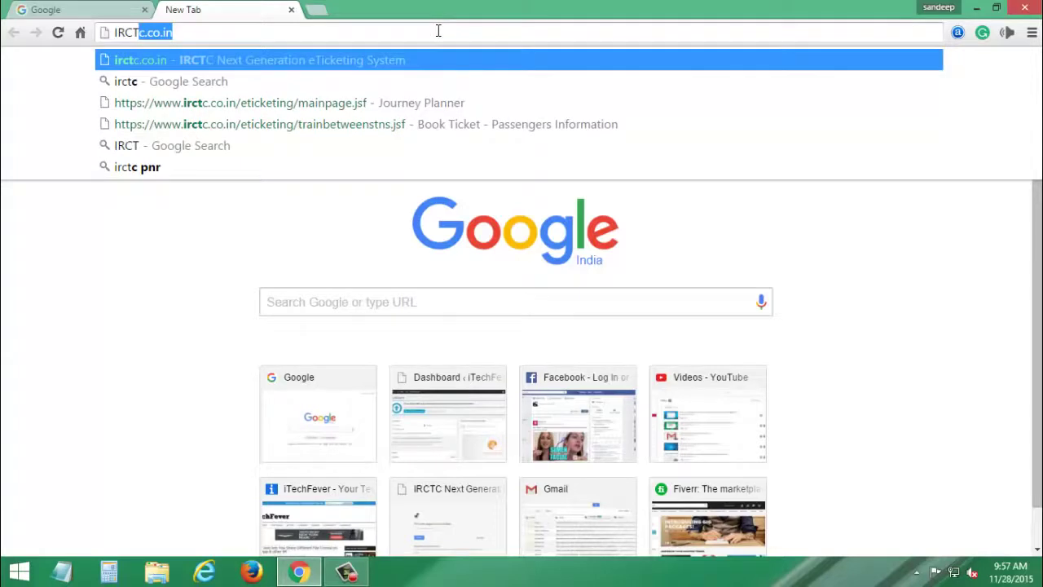
key(Return)
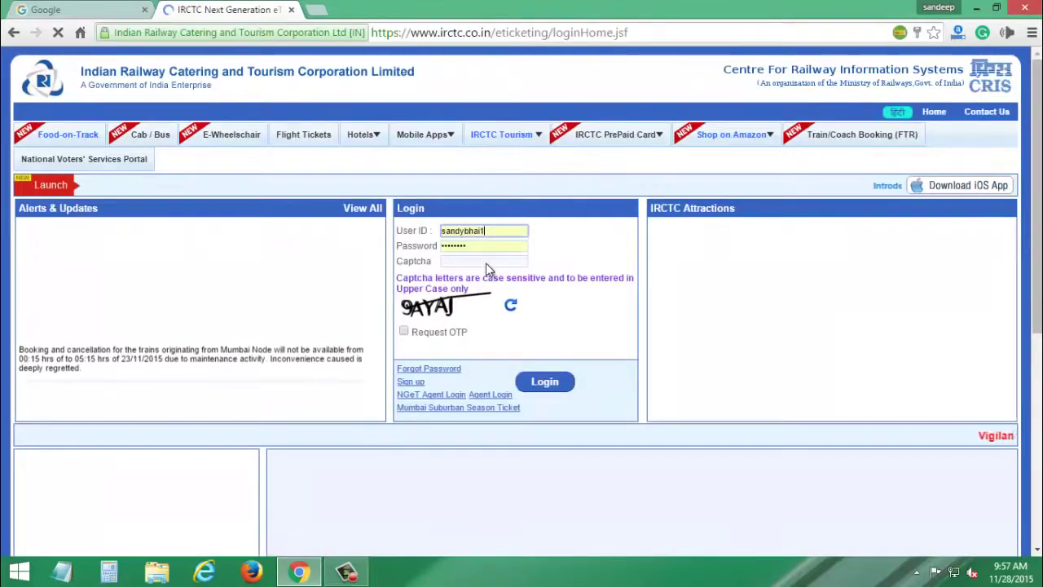
Step: Enter the captcha text and log in to the IRCTC account
click(473, 263)
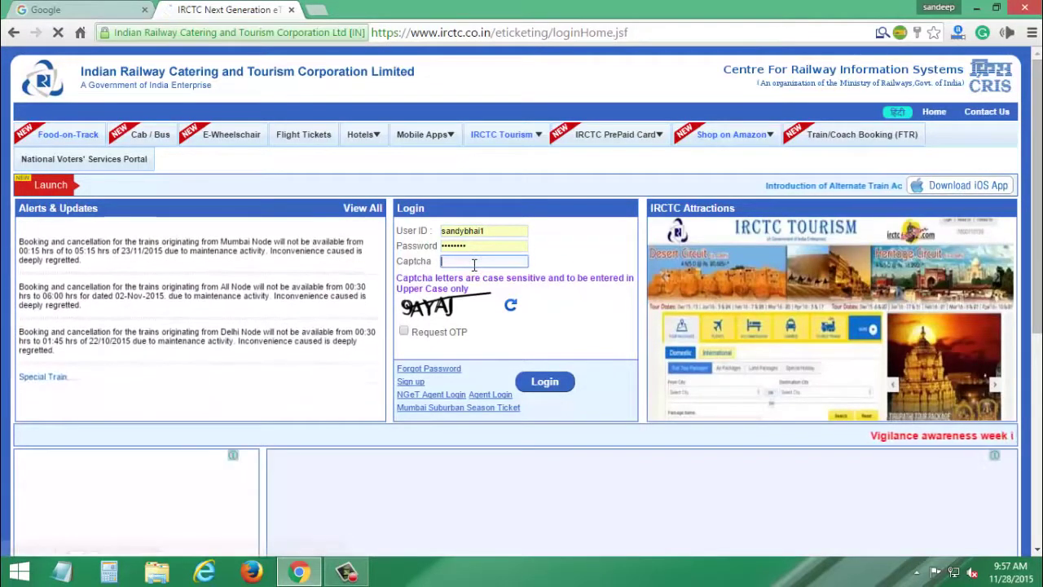
text(S)
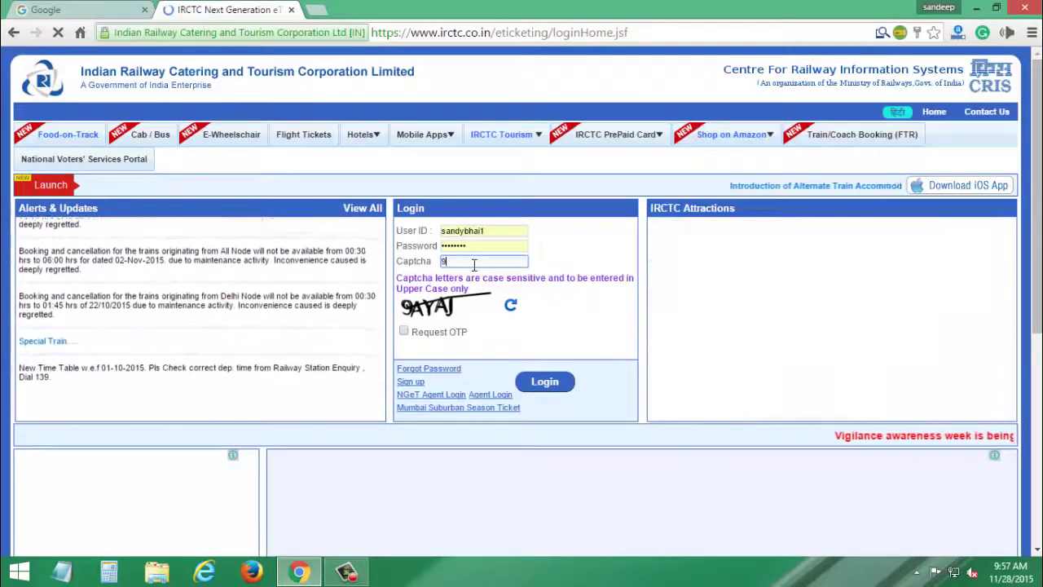
text(A)
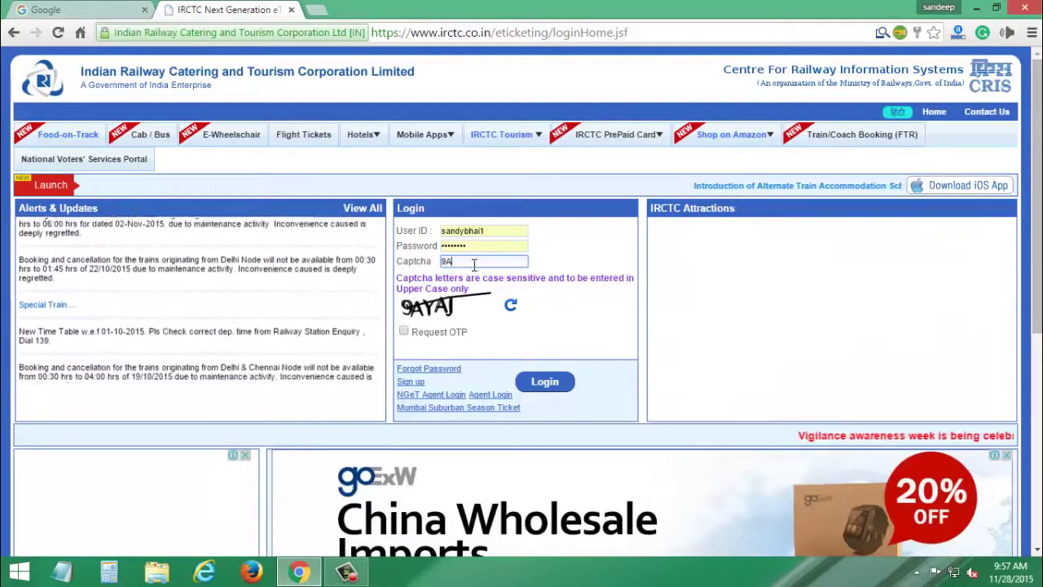
text(YA)
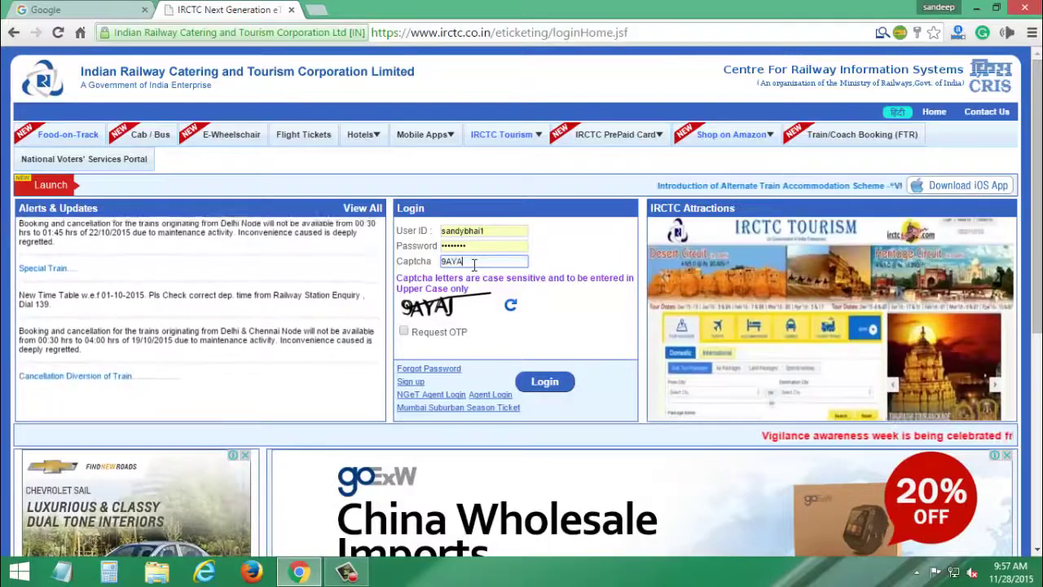
text(J)
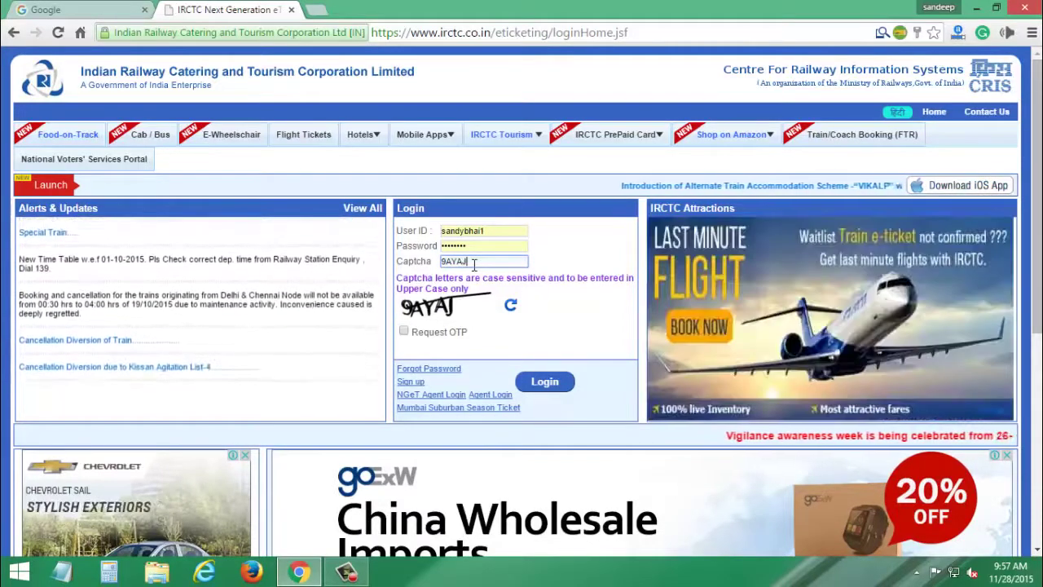
click(556, 383)
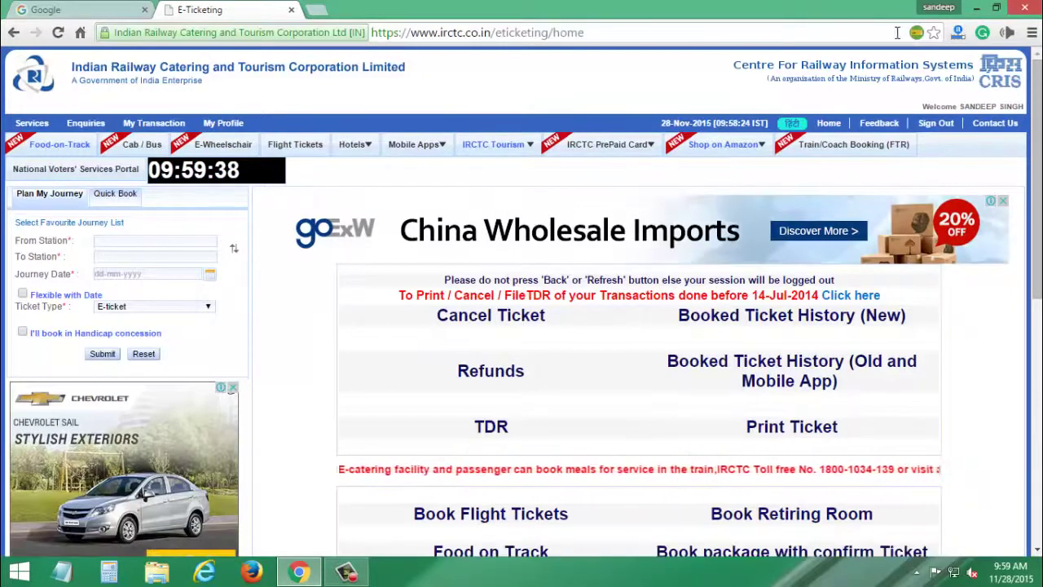
Step: Book the saved NDLS–BSB Tatkal ticket for Shiv Ganga Express from the TatkalNow popup
click(916, 32)
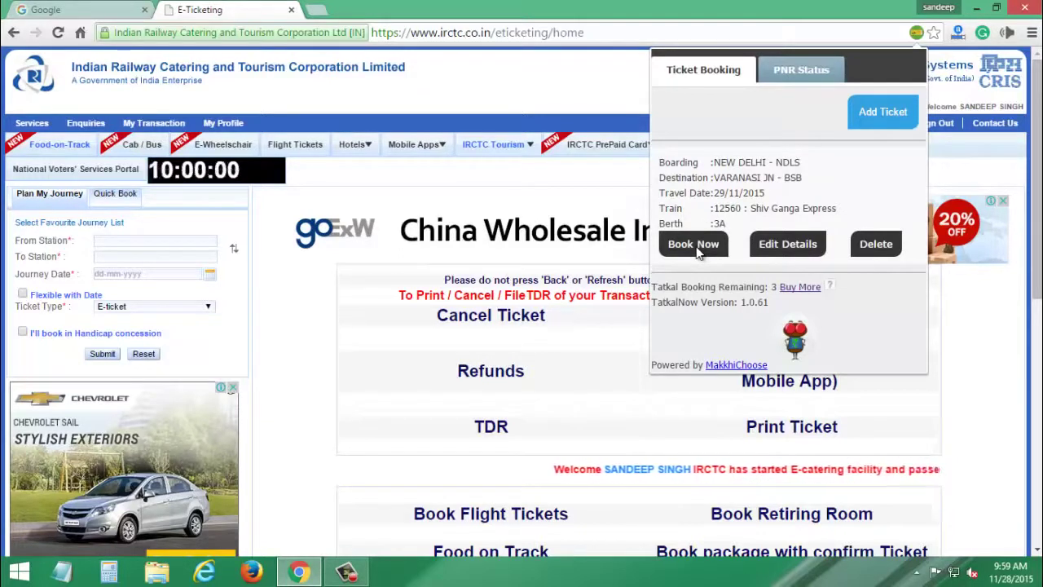
click(693, 244)
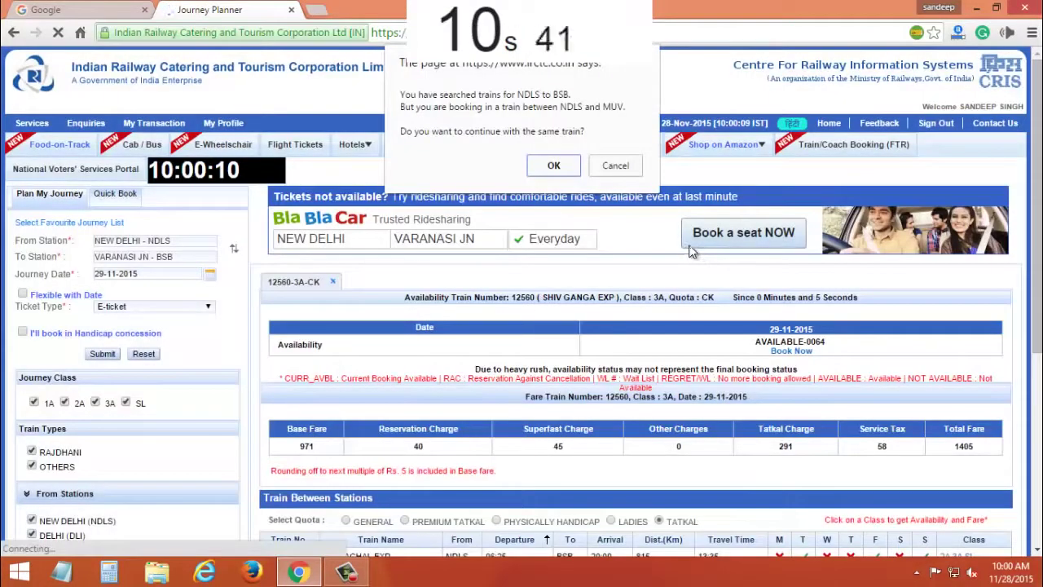
Step: Confirm the same train, enter the captcha and submit the passenger page
click(555, 168)
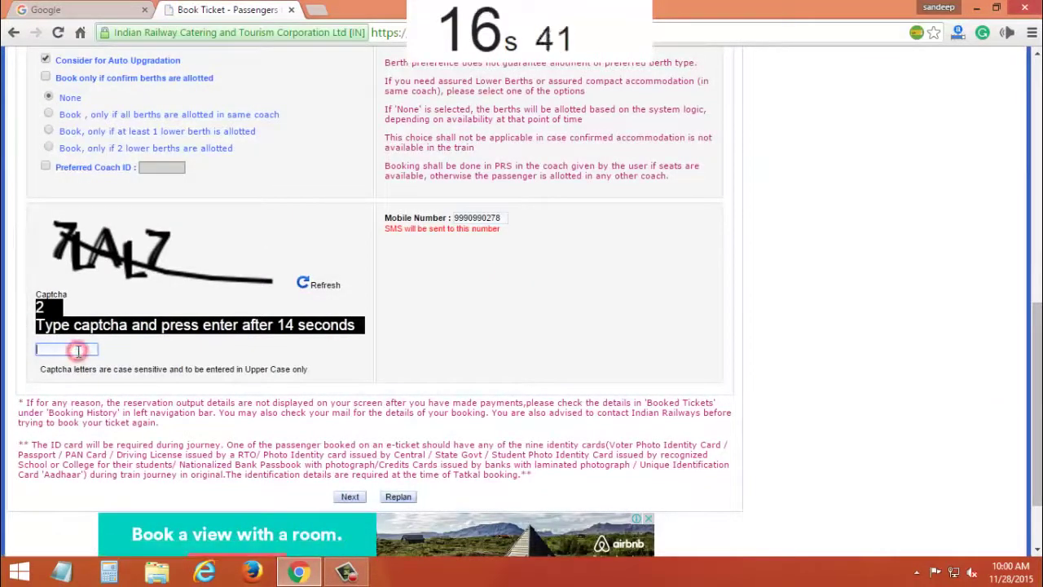
text(7)
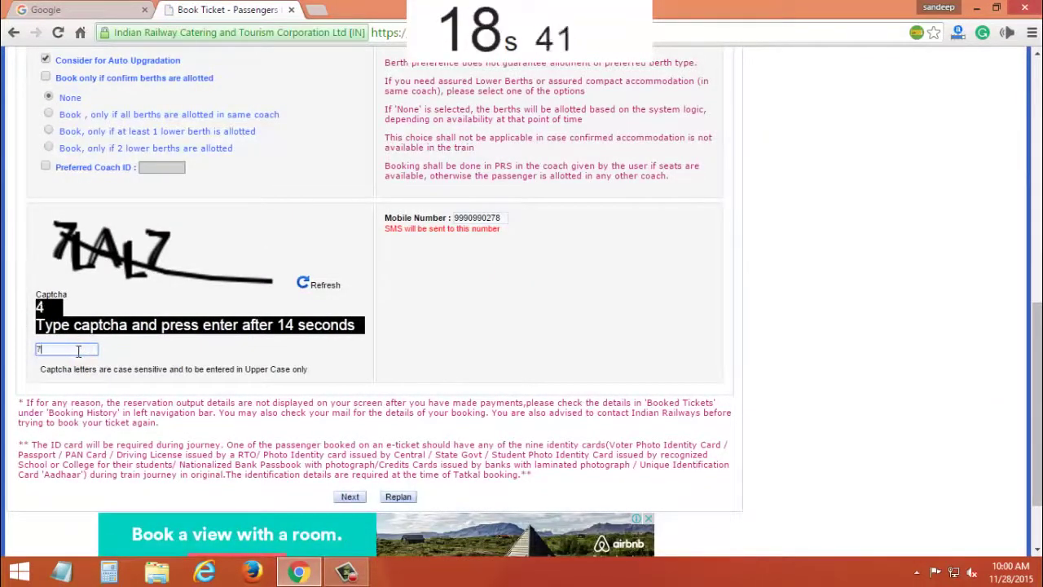
text(LA)
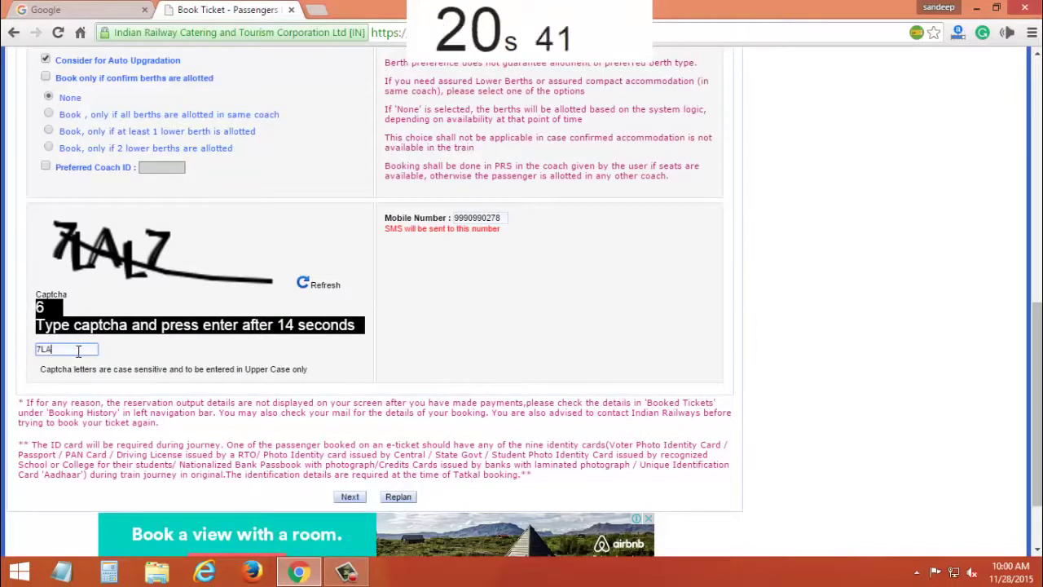
text(L7)
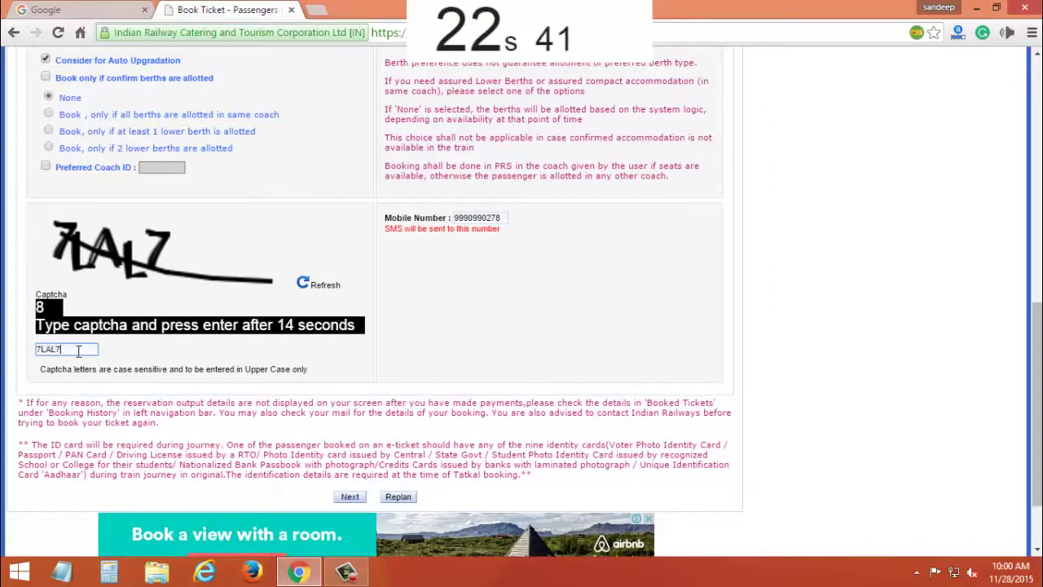
click(350, 498)
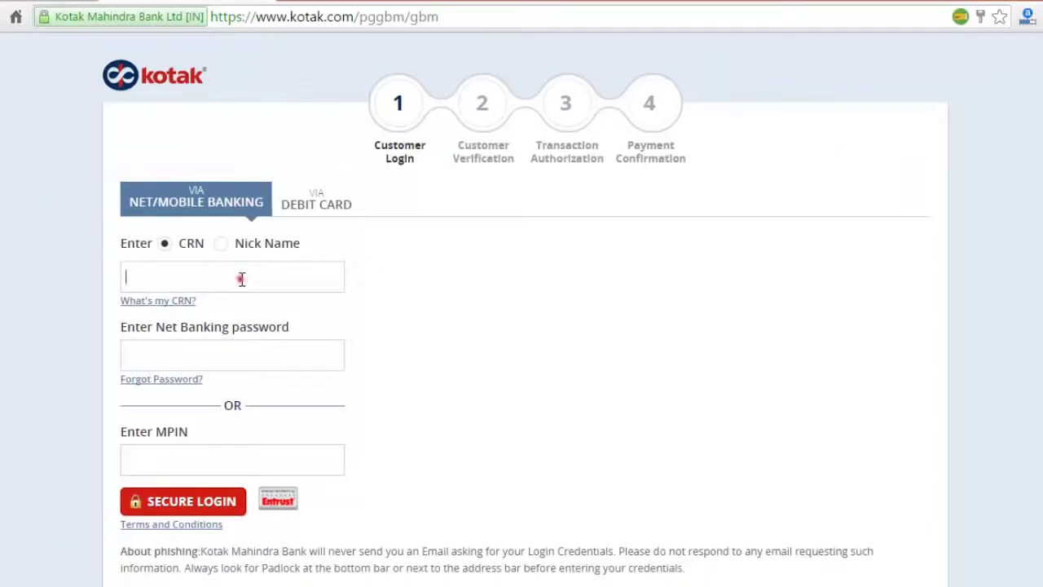
Step: Log in to Kotak Mahindra net banking with the CRN and password
click(274, 260)
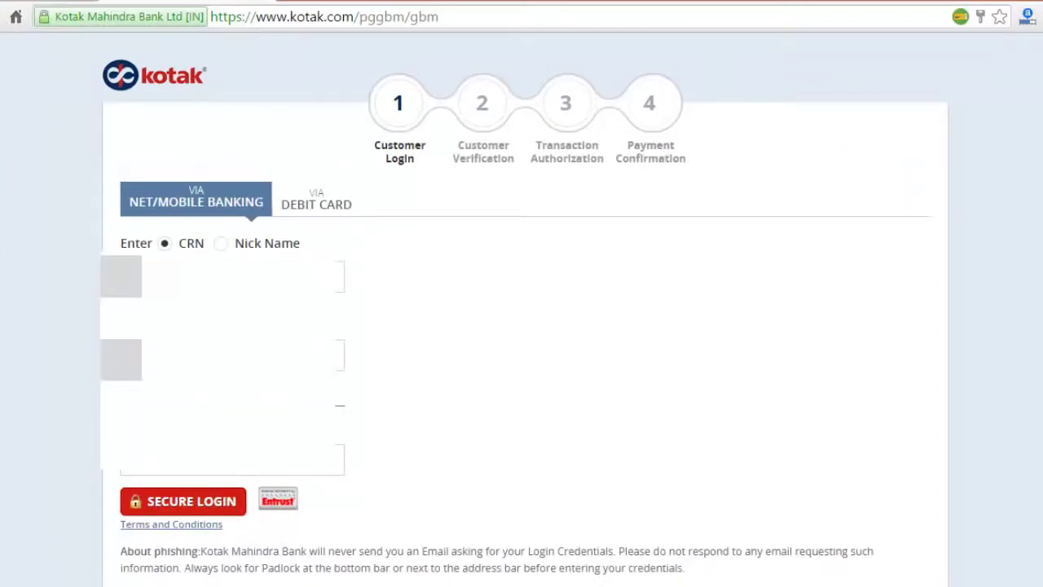
click(245, 443)
click(208, 503)
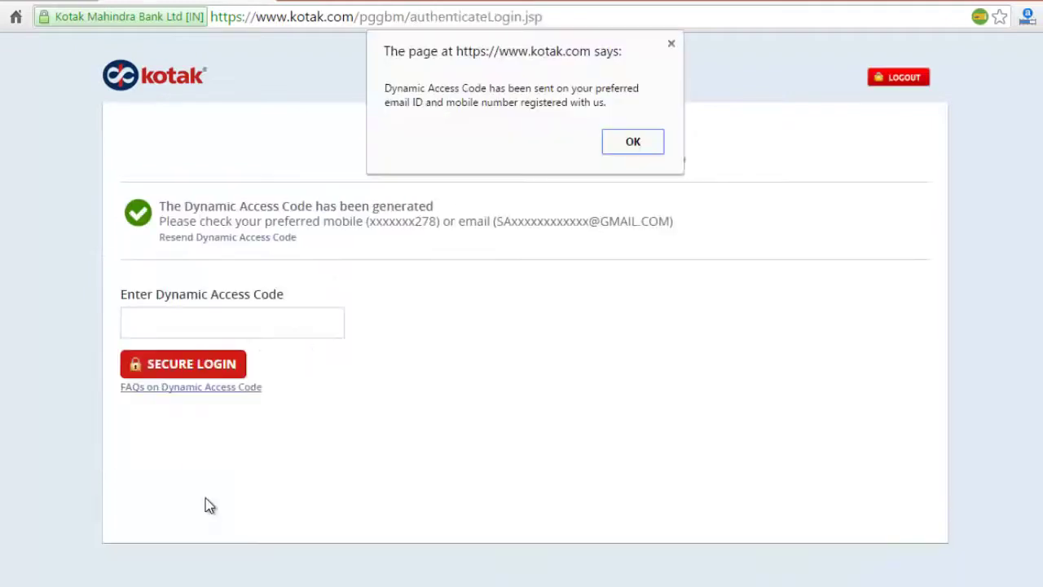
Step: Verify the bank login with the dynamic access code and open the debit account list
click(640, 142)
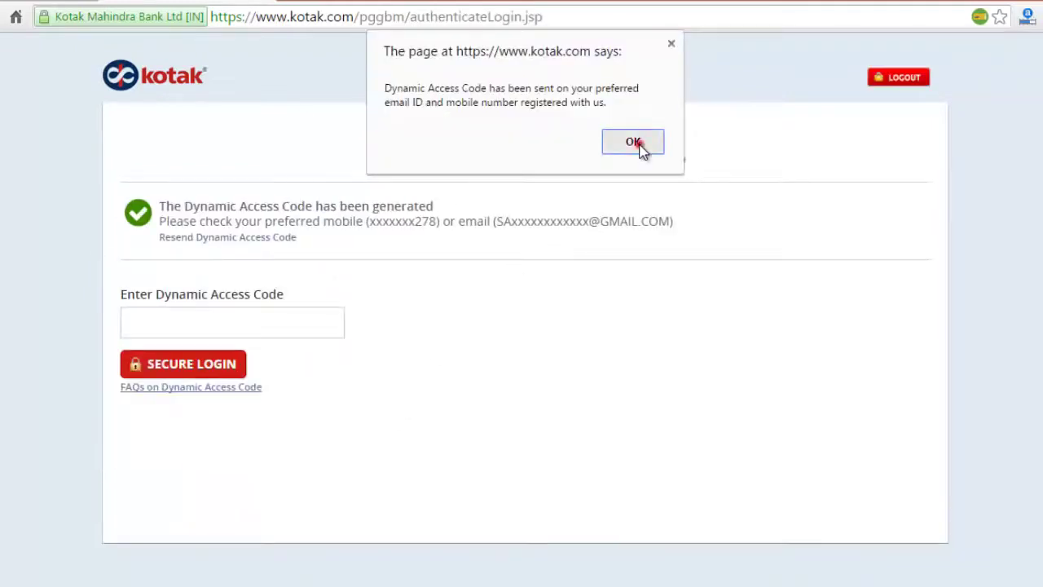
click(302, 331)
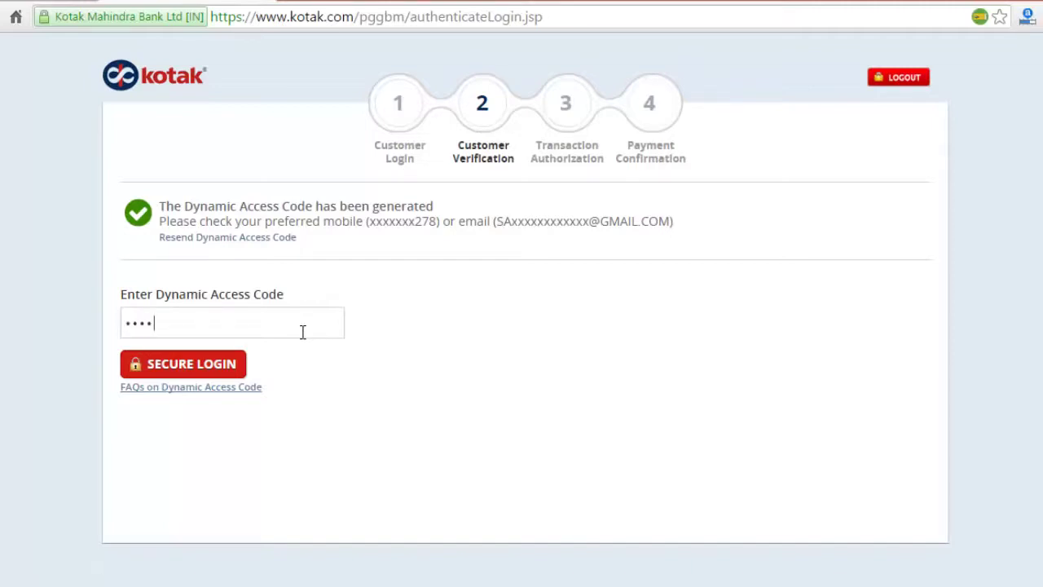
click(232, 365)
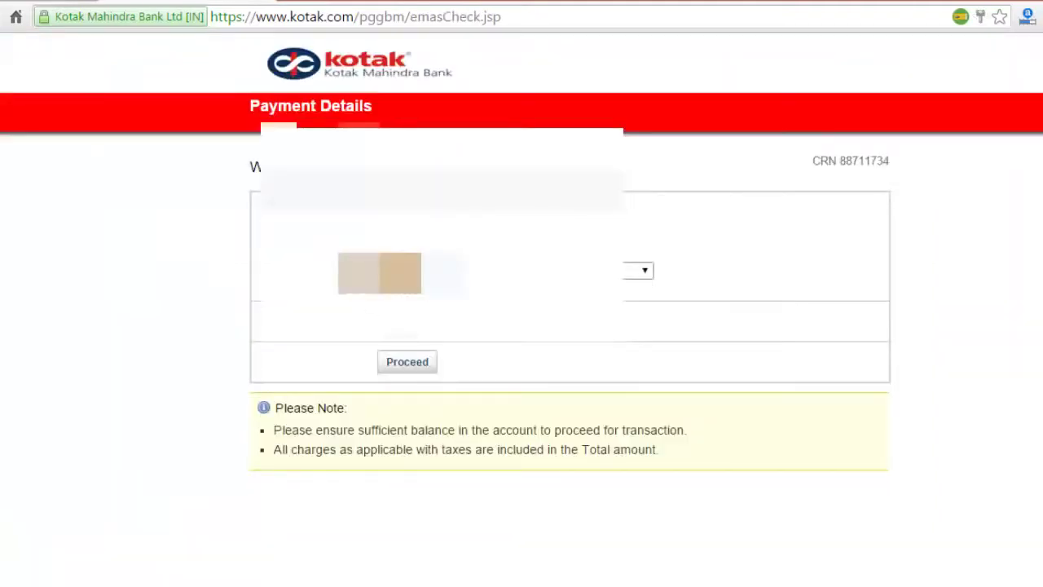
click(484, 271)
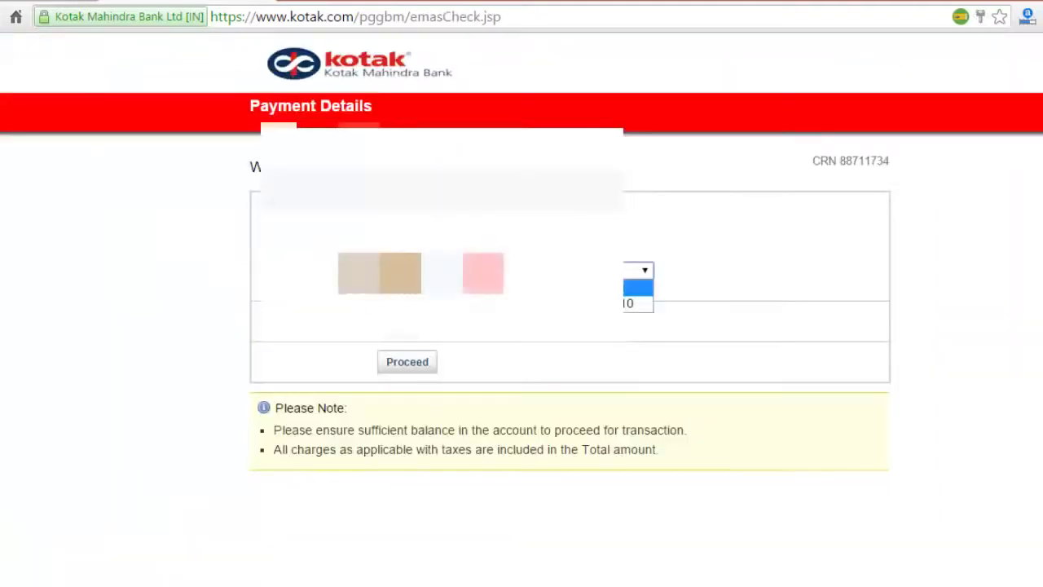
Step: Pay from the selected Kotak Mahindra account and complete the transaction, confirming the 3A ticket in B2, berth 45
click(483, 305)
click(426, 363)
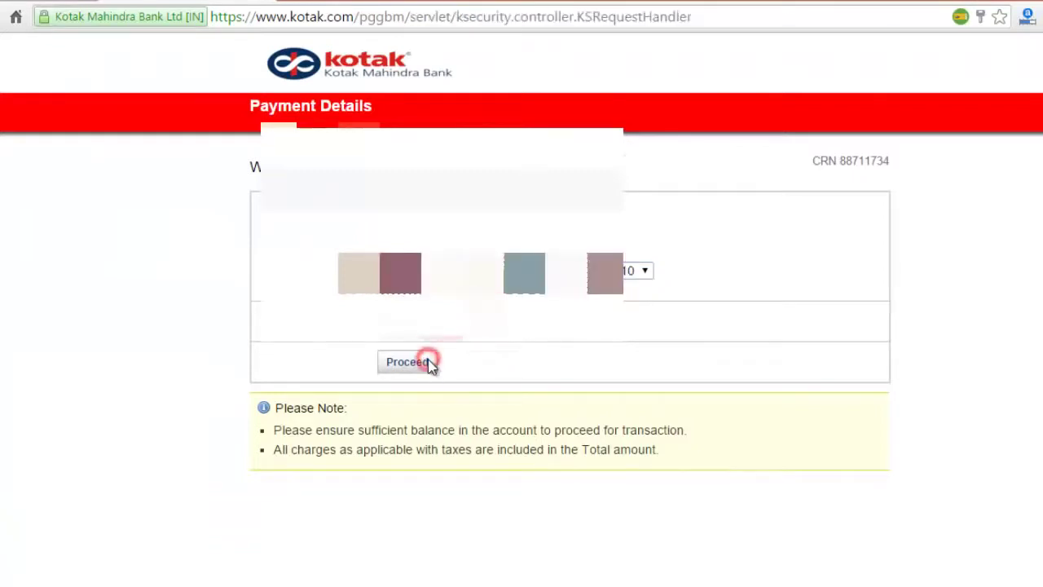
click(440, 381)
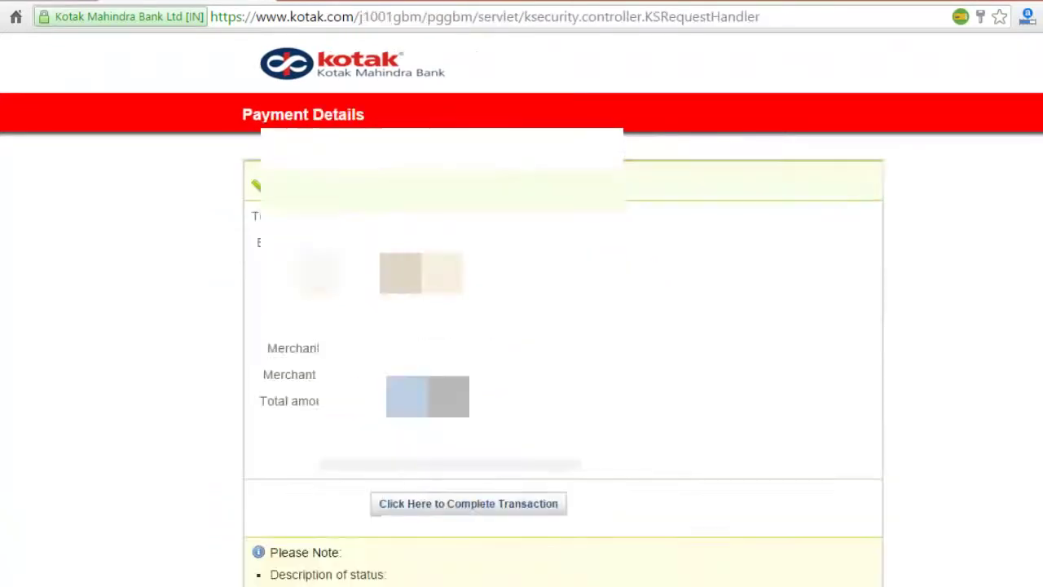
click(463, 501)
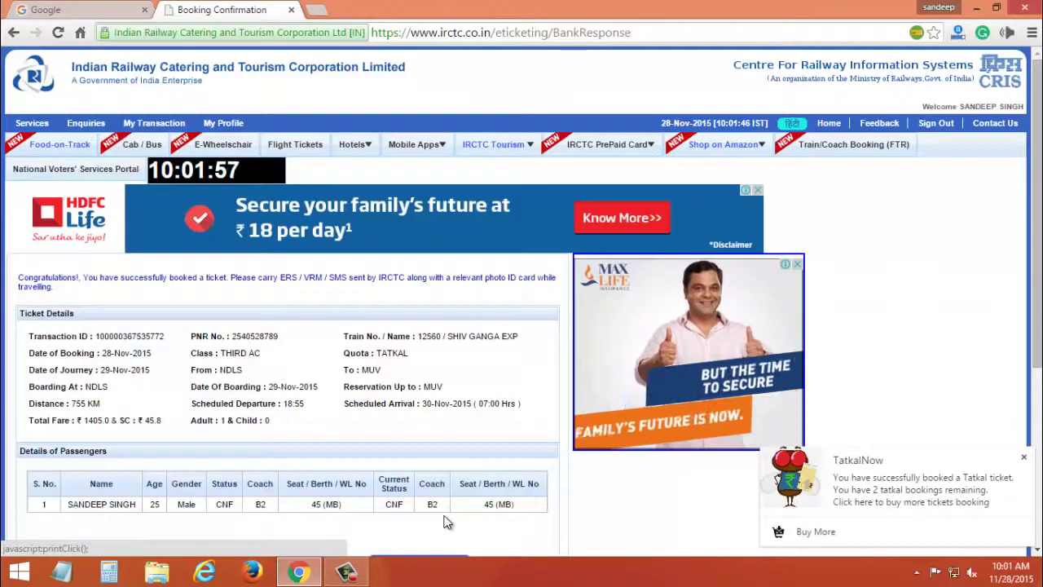
scroll(521, 301, down, 3)
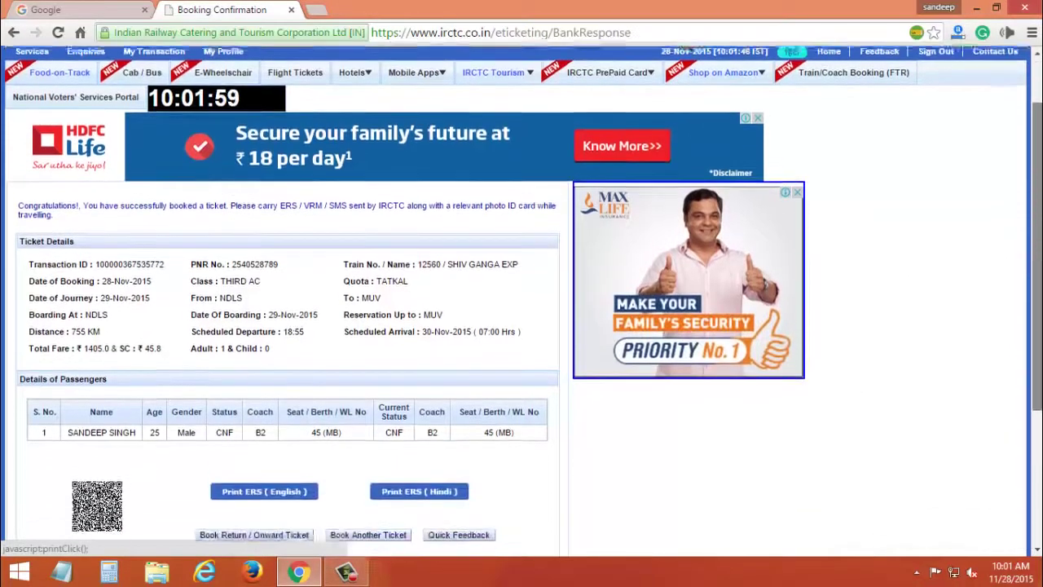
scroll(521, 302, down, 2)
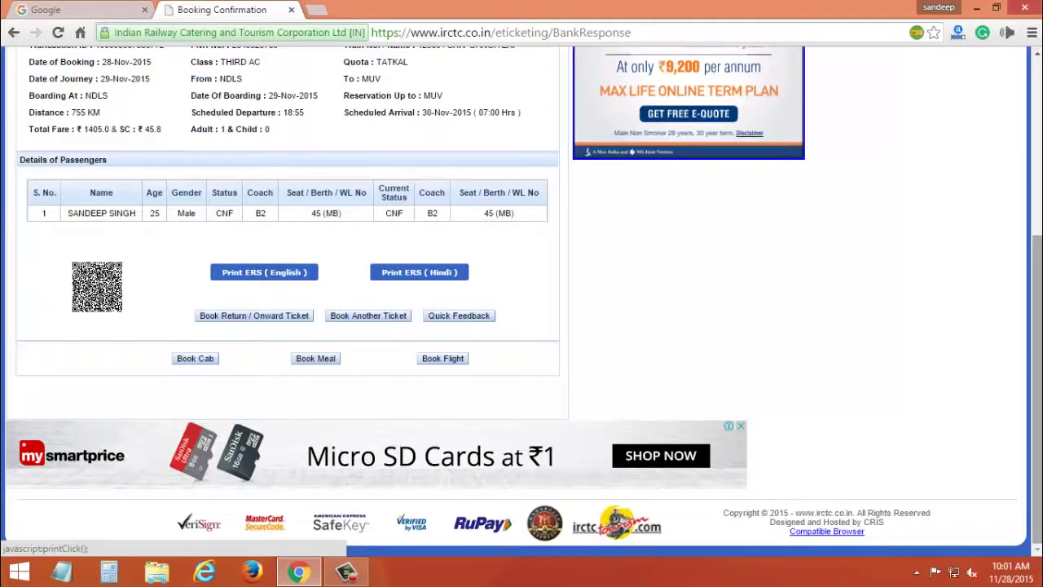
scroll(522, 294, up, 4)
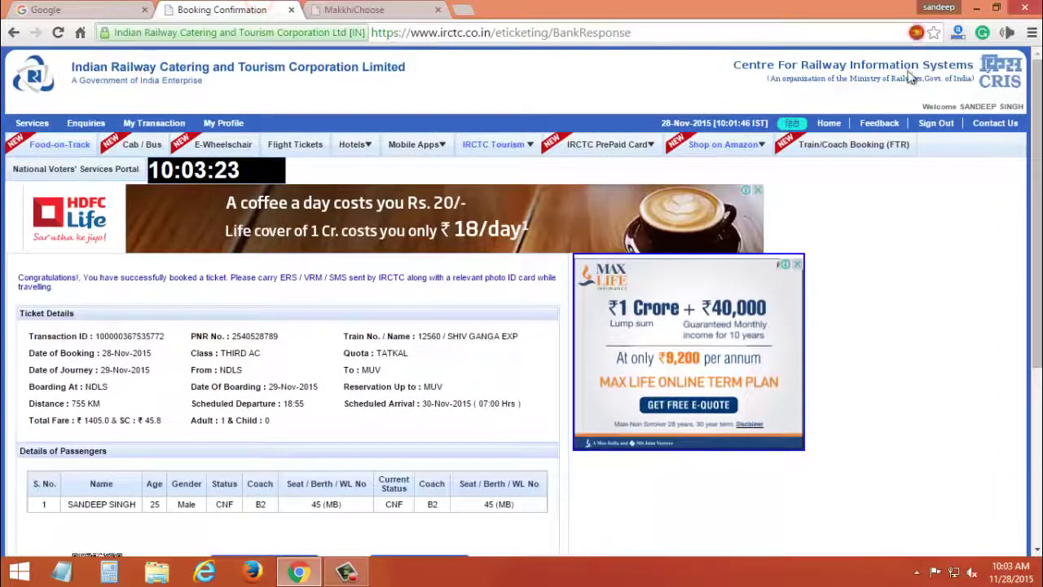
Step: Open TatkalNow's Buy More page on Instamojo, review bookings starting at ₹15, then close that tab
click(916, 34)
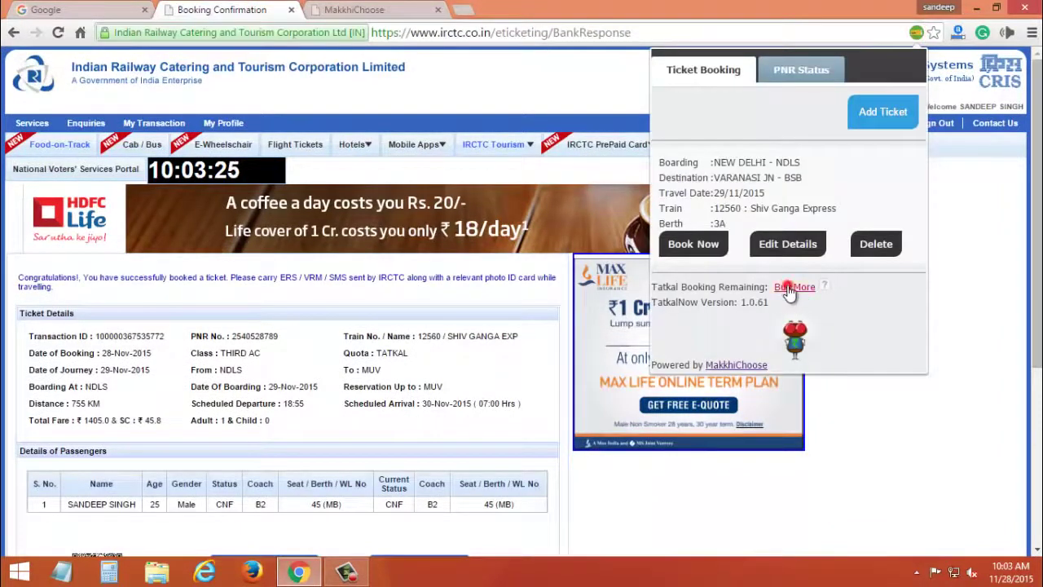
click(789, 289)
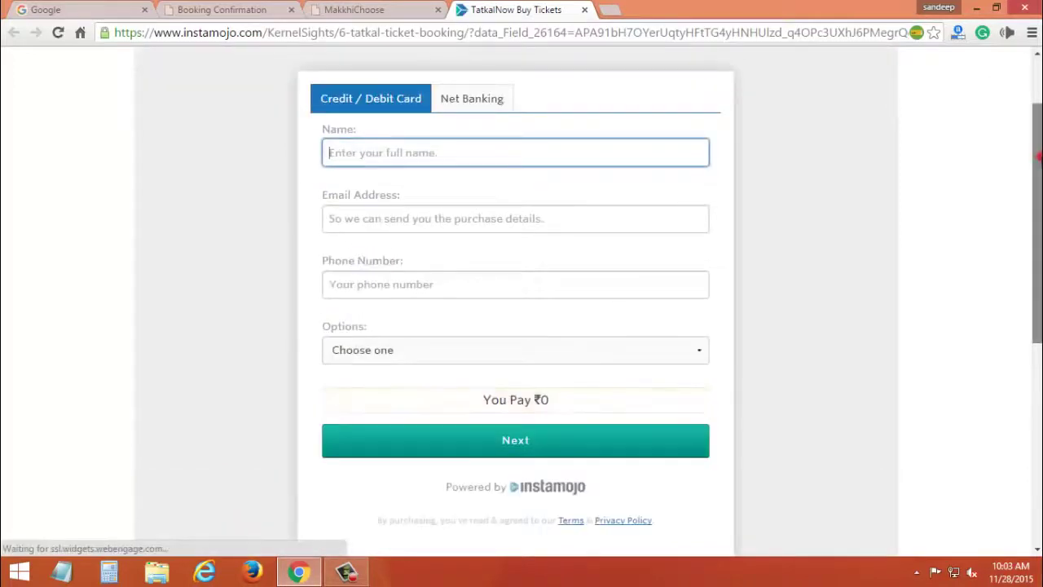
scroll(522, 301, down, 2)
scroll(521, 301, down, 2)
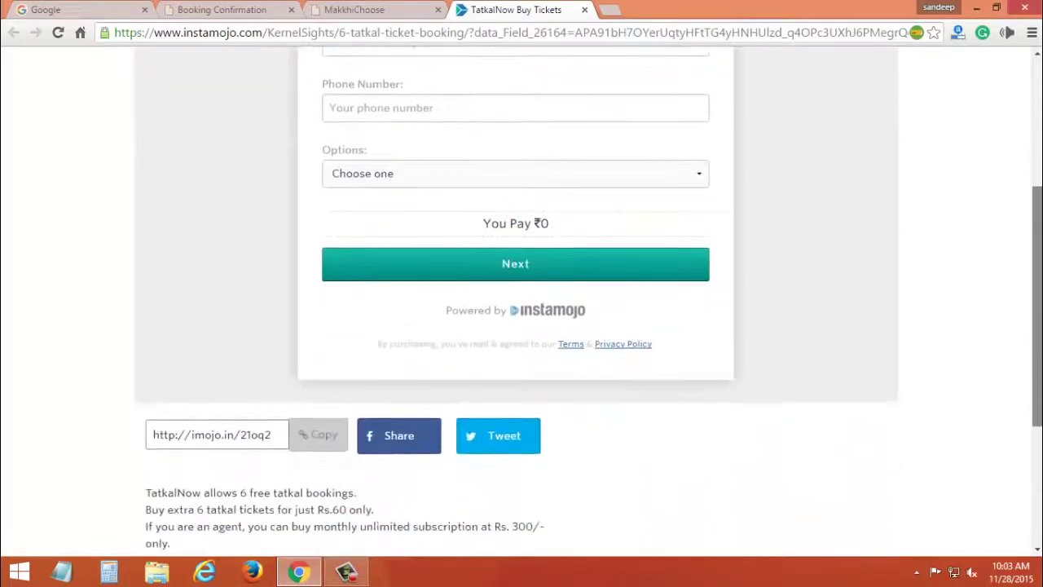
scroll(1033, 120, up, 4)
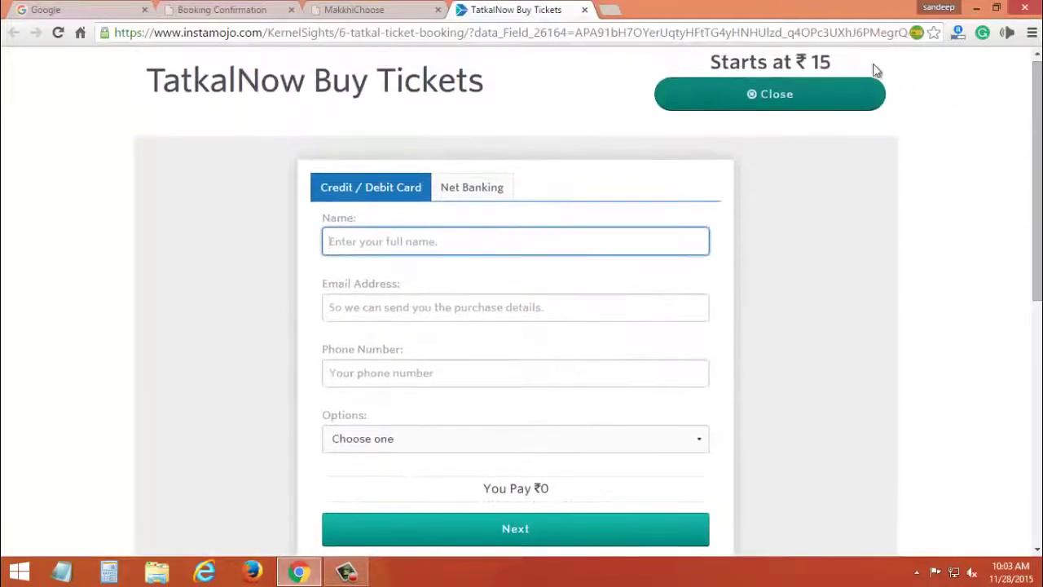
middle_click(534, 8)
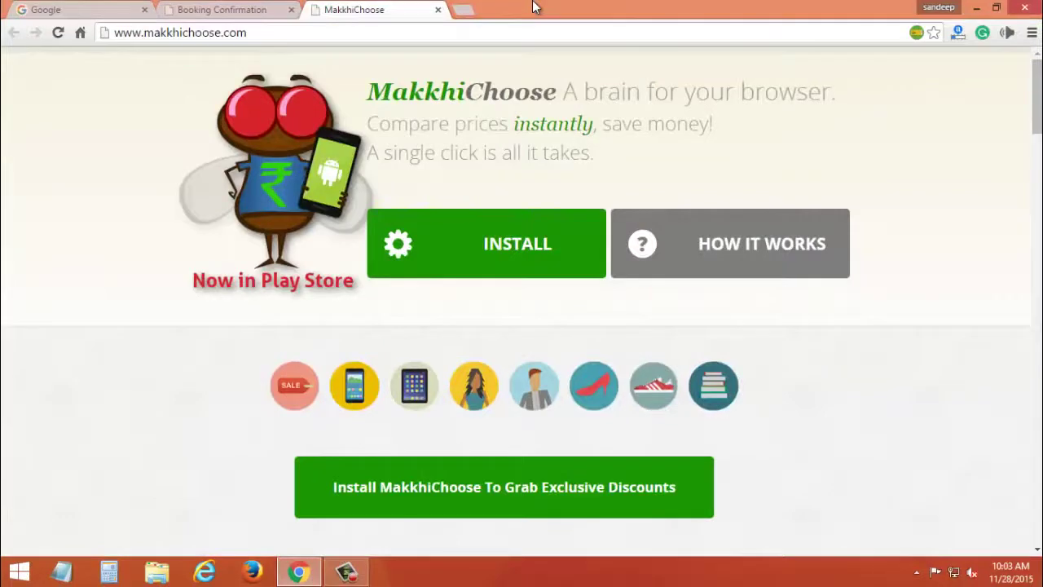